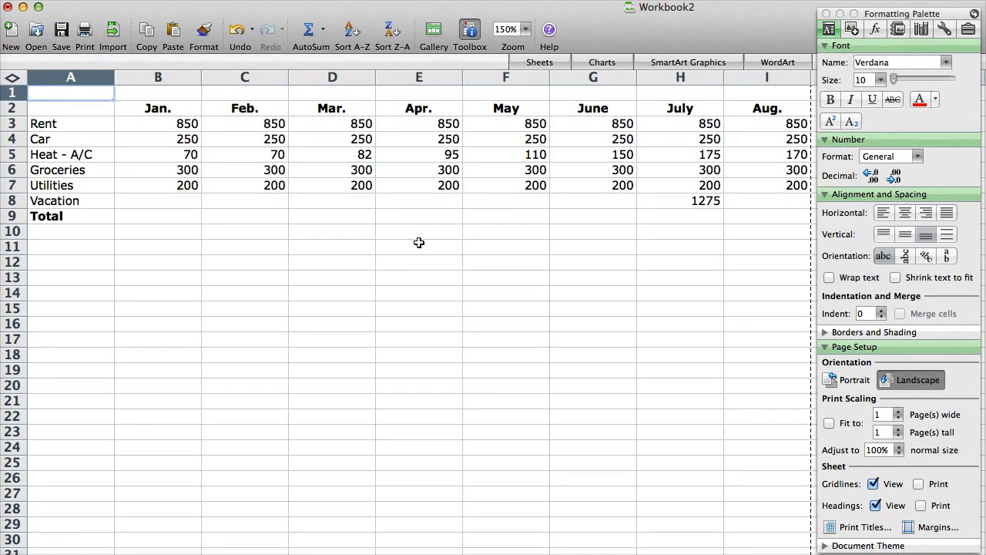
Collapse the Page Setup options and enter the title "Family Budget 2012" in cell A1
left_click(842, 347)
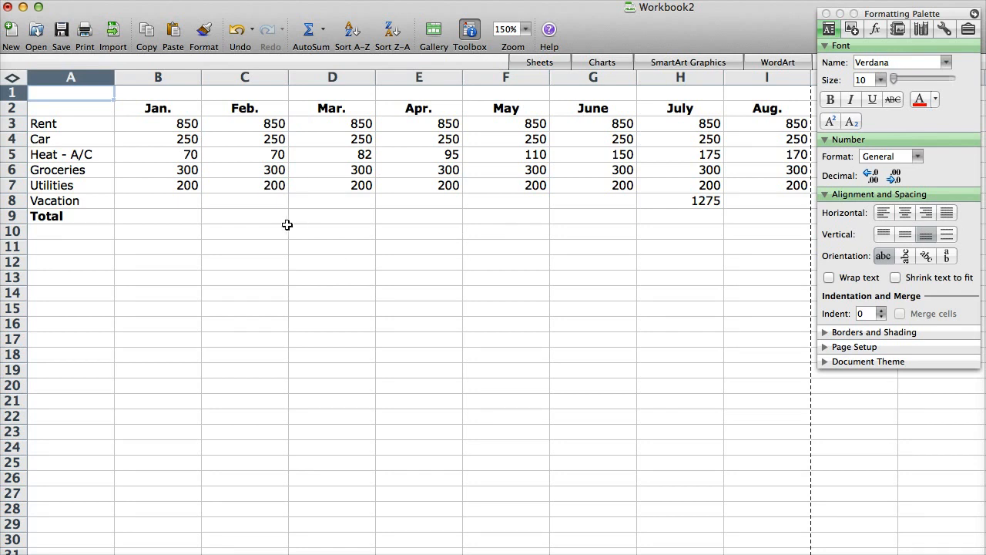
left_click(129, 96)
left_click(92, 96)
left_click(146, 94)
left_click(245, 96)
left_click(328, 96)
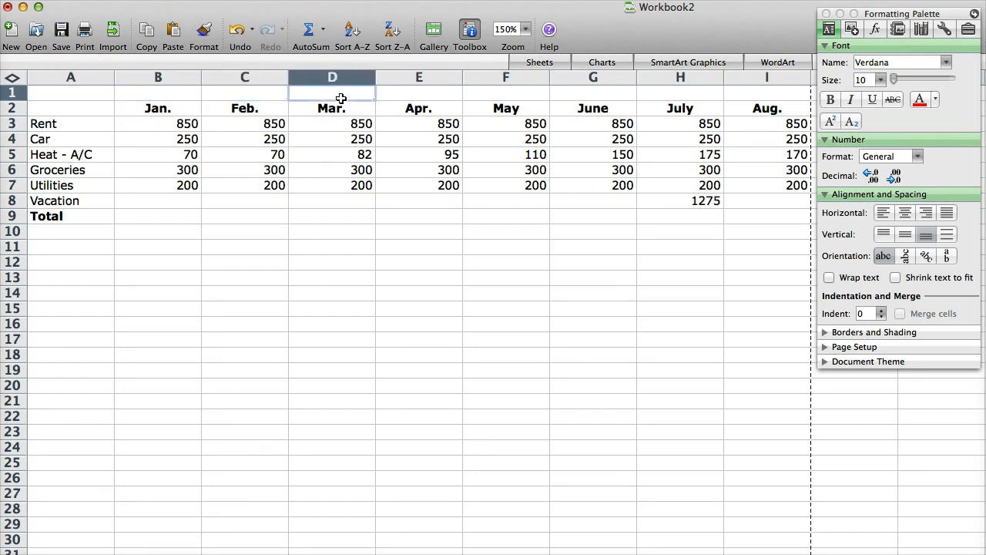
left_click(99, 94)
type("Fa")
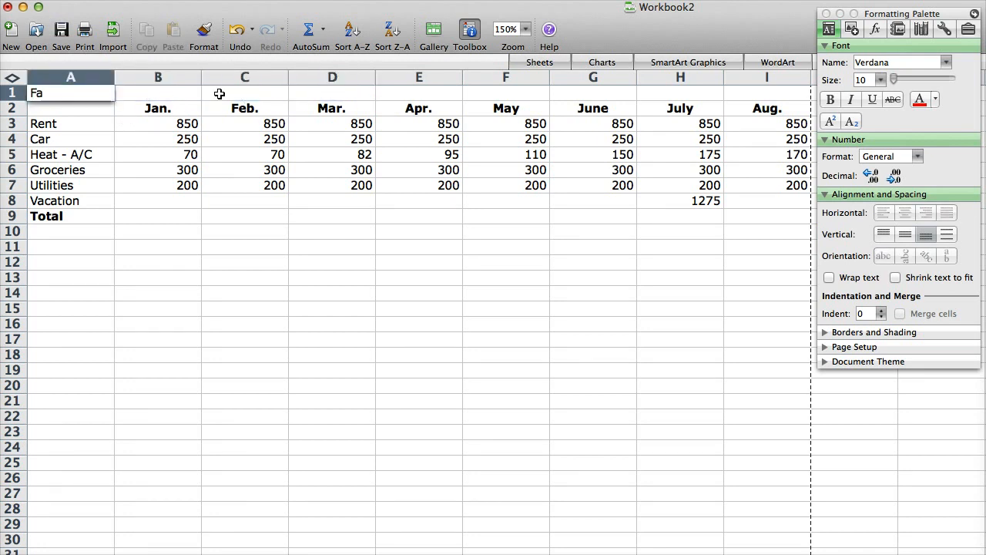
type("mily Budget 2012")
key("Return")
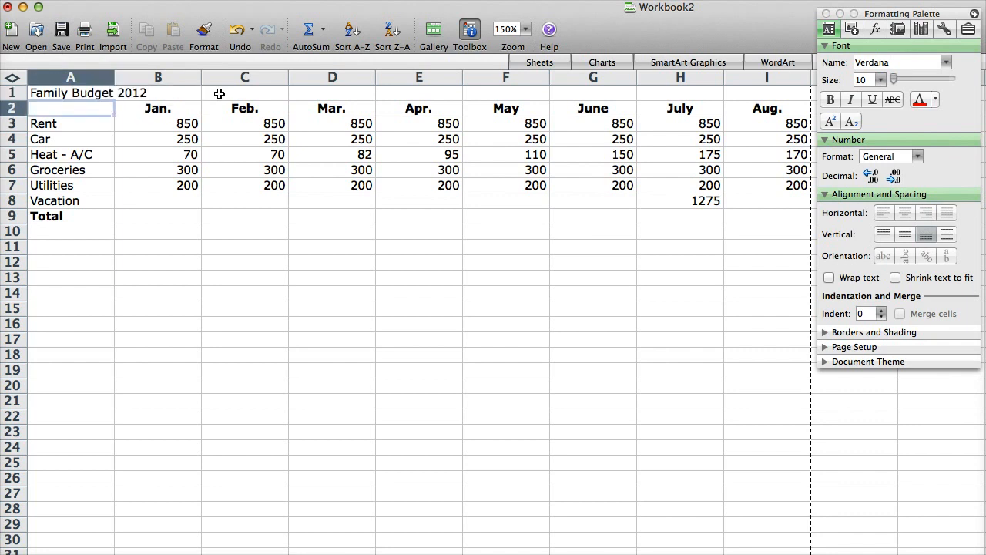
Format the title in cell A1 as bold with font size 16
key("Up")
key("super+b")
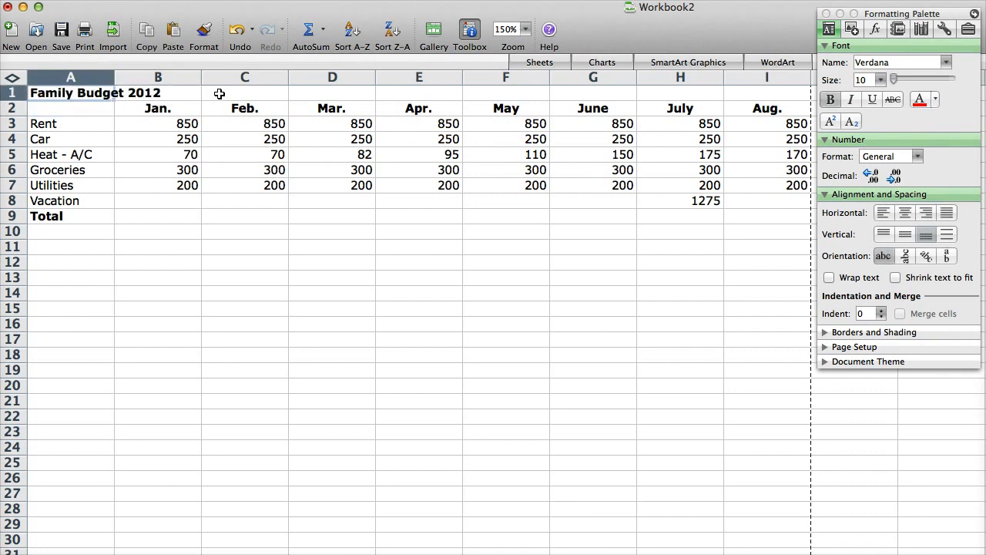
left_click(219, 93)
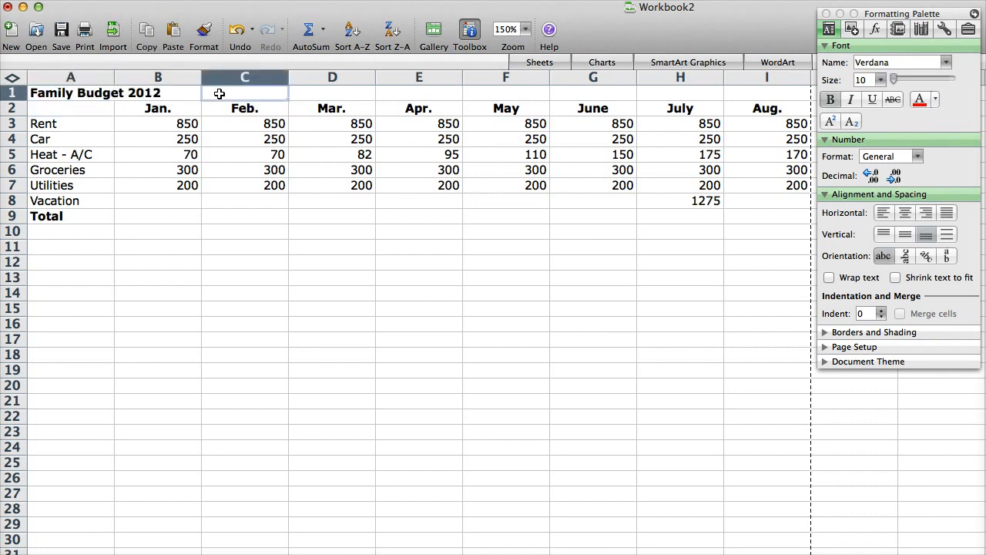
left_click(63, 93)
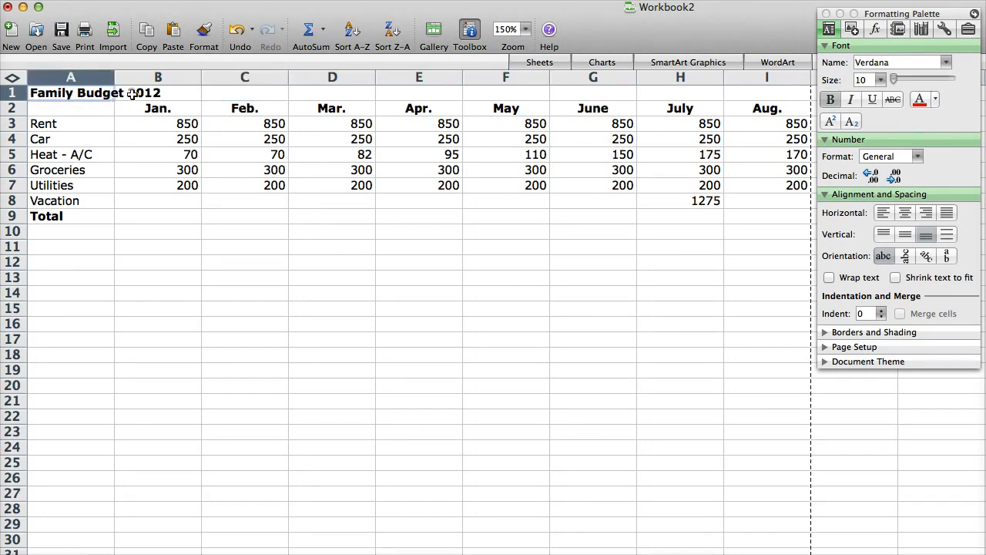
left_click(881, 80)
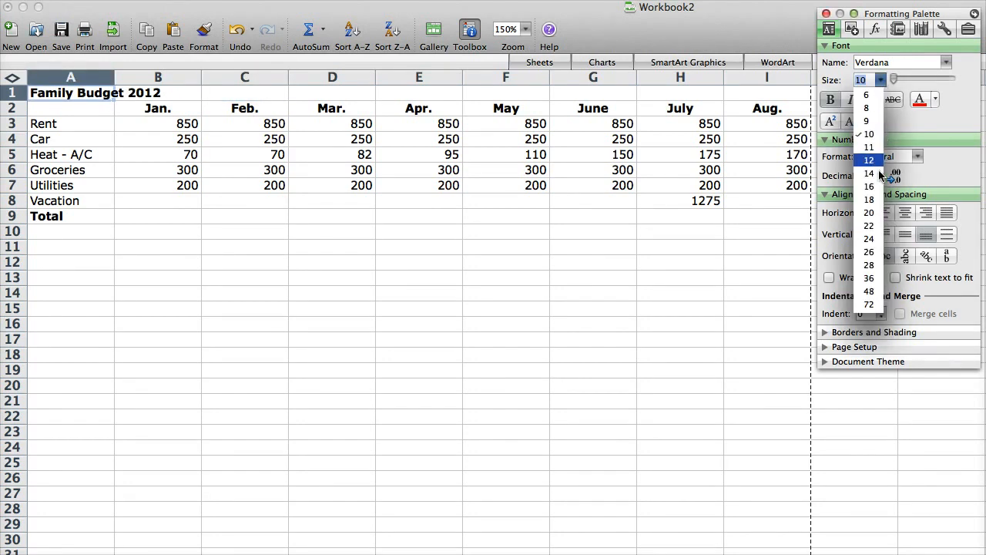
left_click(878, 187)
left_click(278, 177)
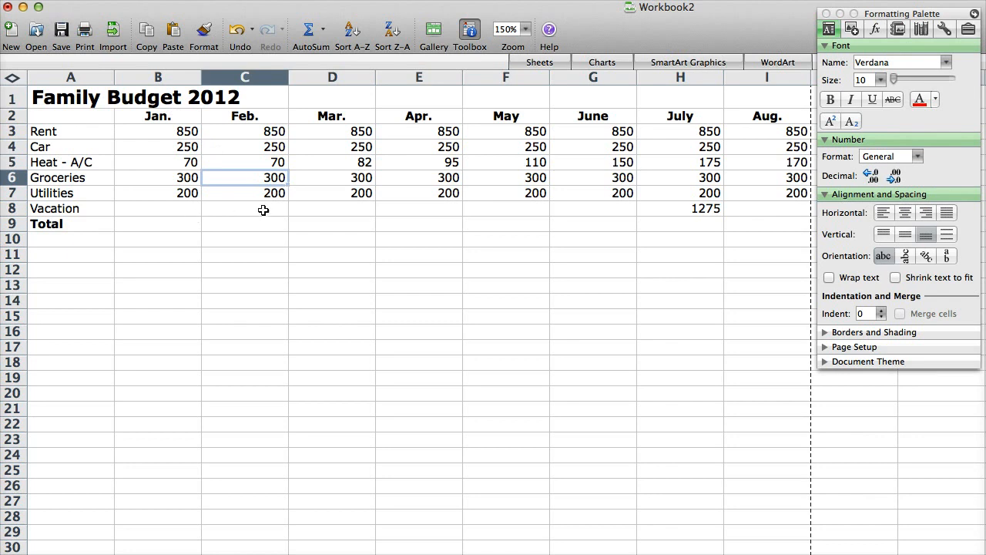
left_click_drag(165, 117, 768, 121)
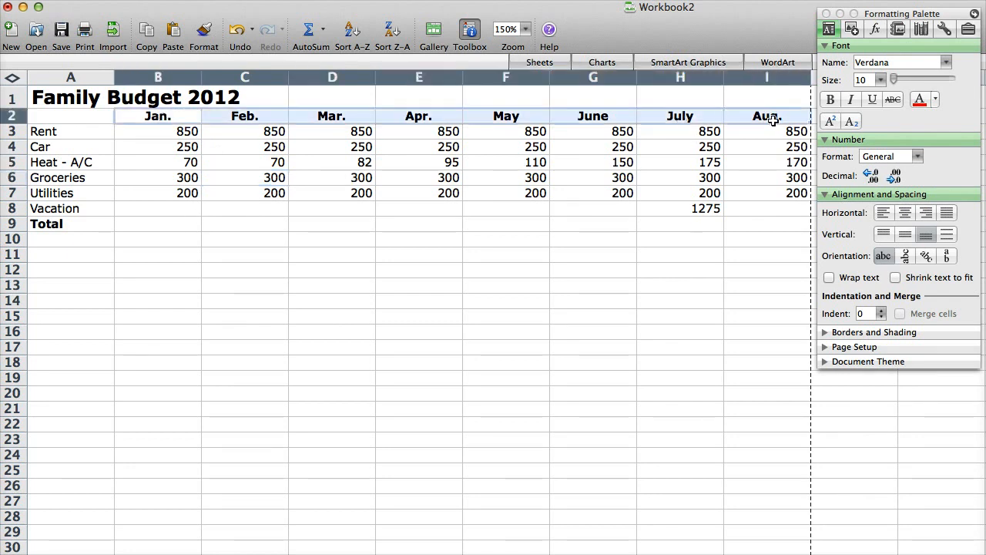
left_click(539, 179)
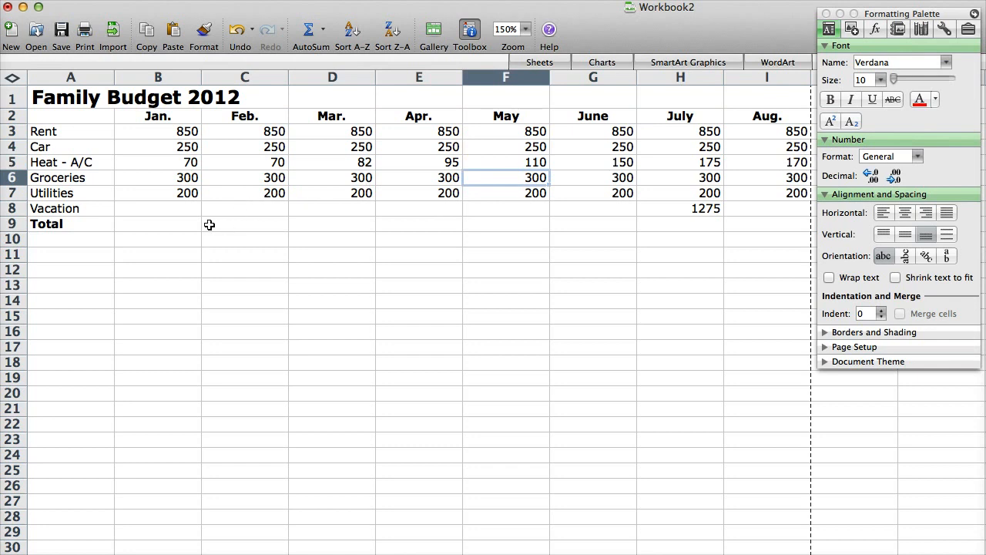
left_click(425, 249)
left_click(212, 228)
Enter "v" over the Rent label in cell A3 and undo that entry
left_click_drag(67, 131, 63, 206)
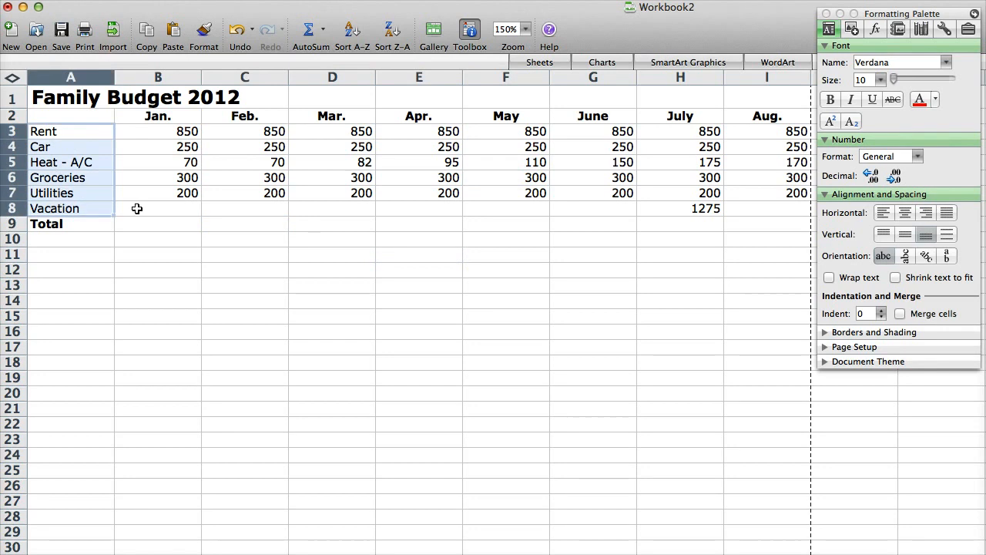
type("v")
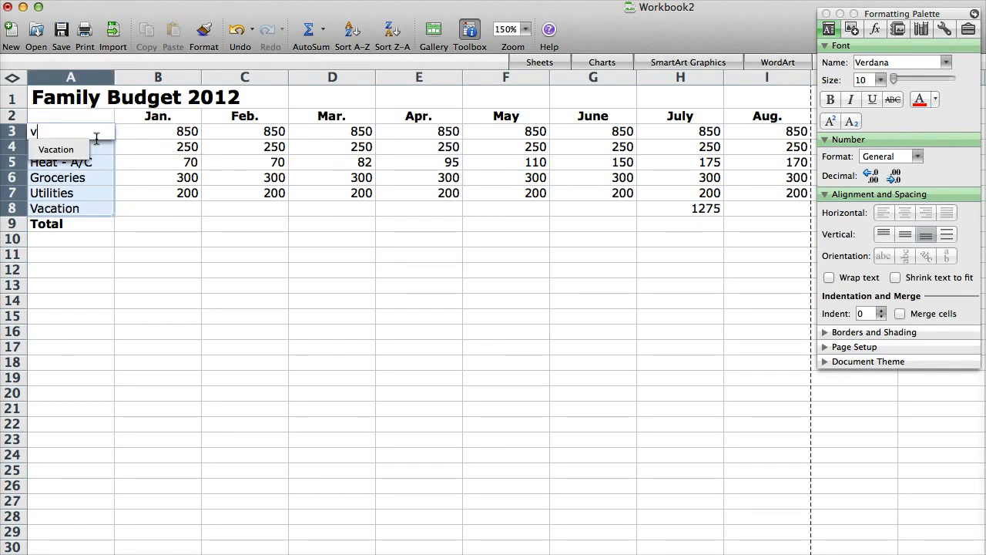
left_click(149, 147)
key("super+z")
left_click(81, 145)
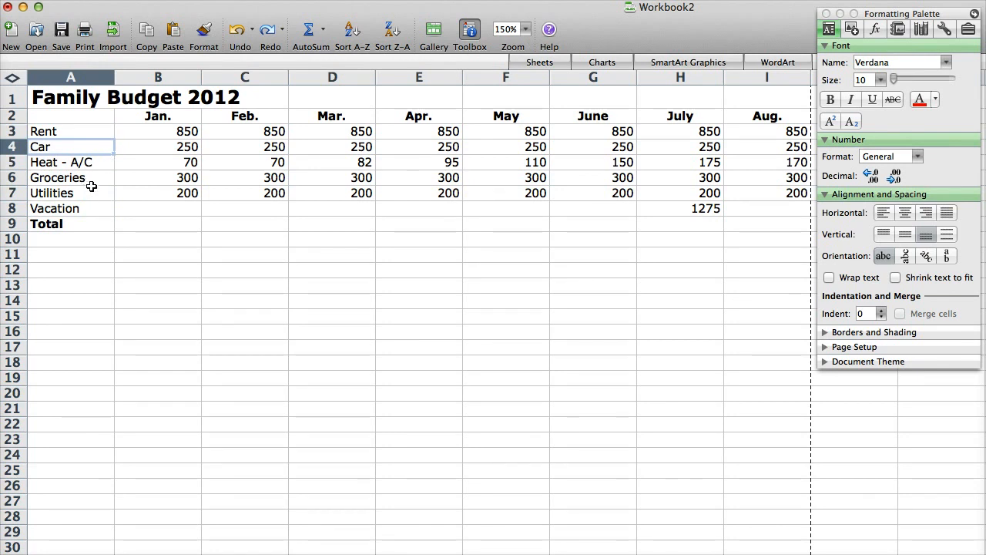
left_click(77, 223)
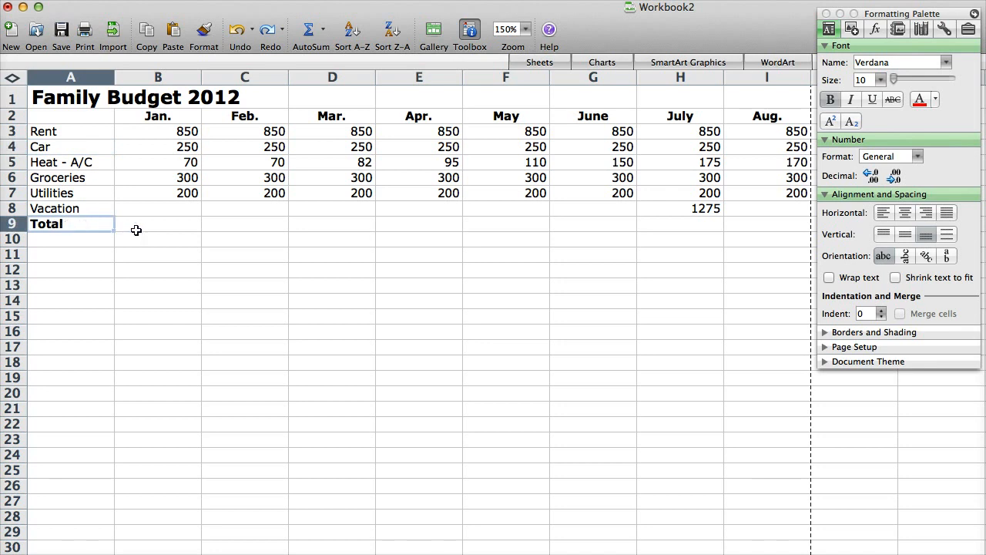
left_click_drag(165, 117, 751, 116)
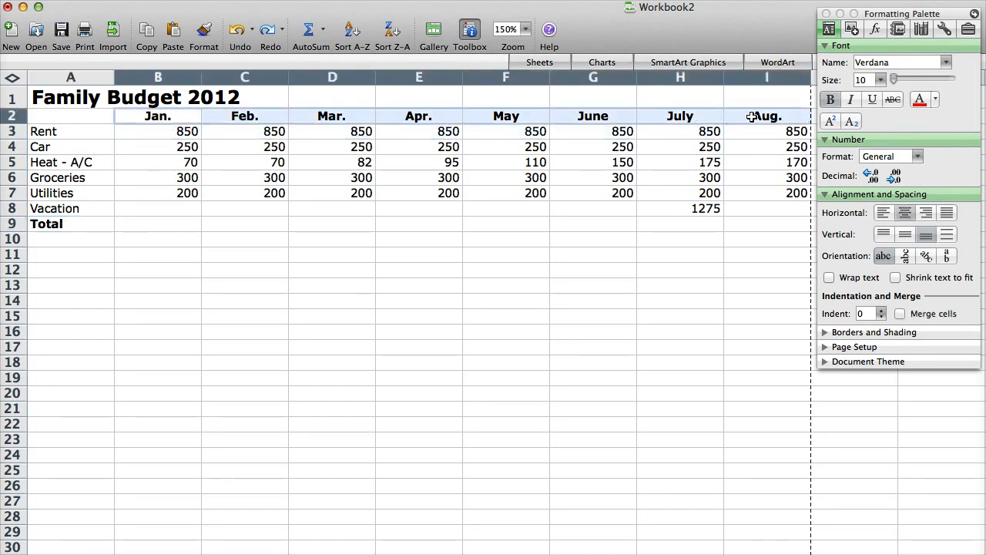
left_click_drag(194, 129, 188, 193)
Set the January rent in B3 to 1250 and fill that amount across the Rent row through August
left_click(177, 131)
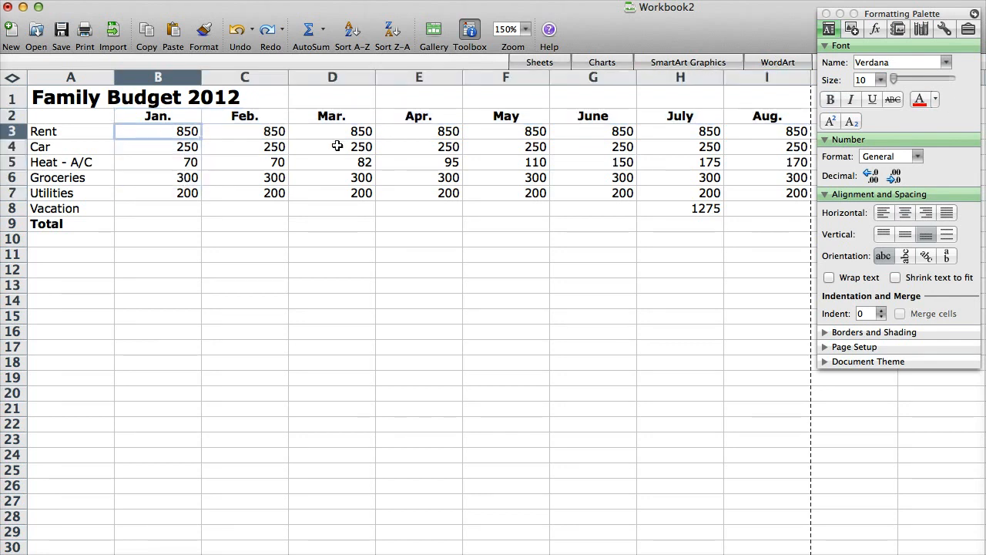
type("1250")
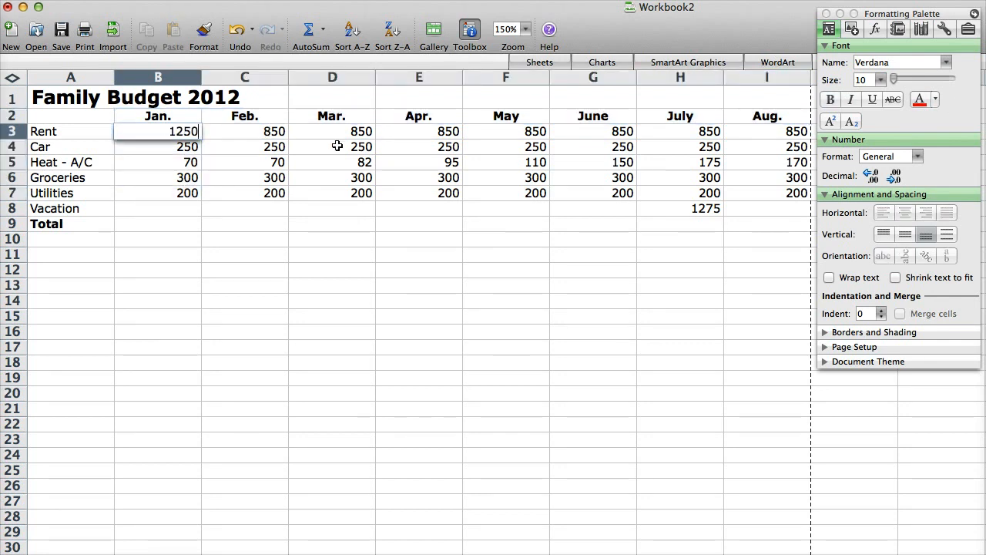
key("Return")
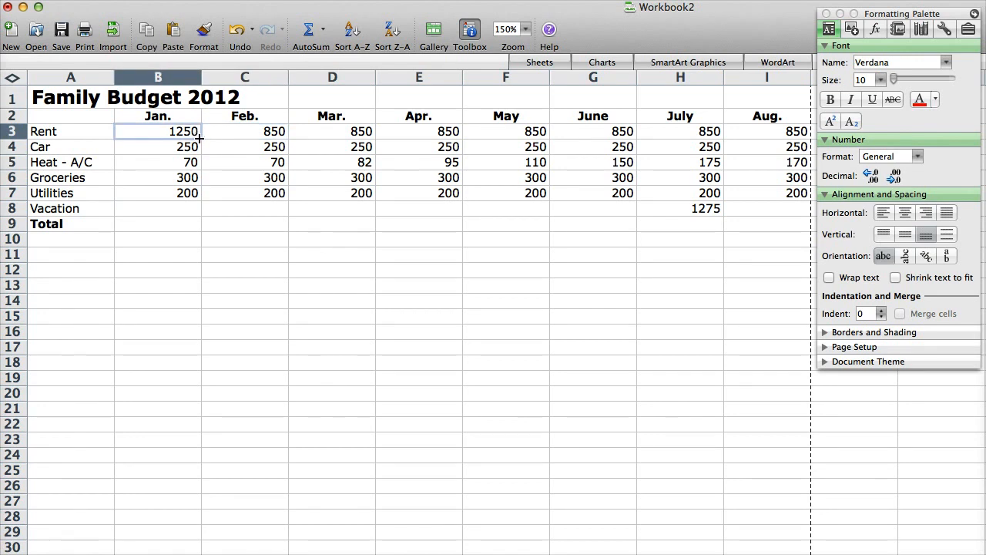
left_click_drag(204, 137, 777, 137)
left_click(704, 223)
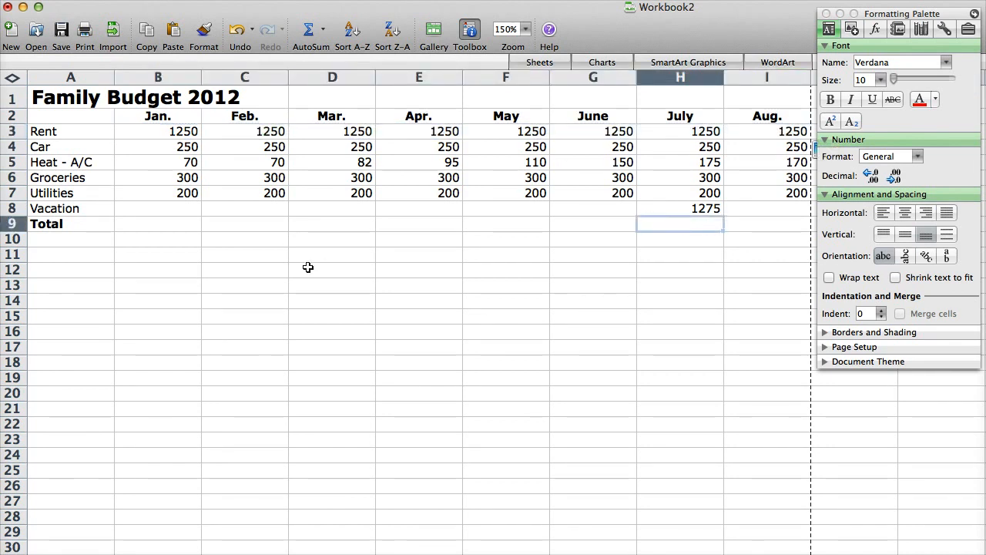
Enter the formula =SUM(B3:B8) in cell B9 to total the January expenses
left_click(180, 226)
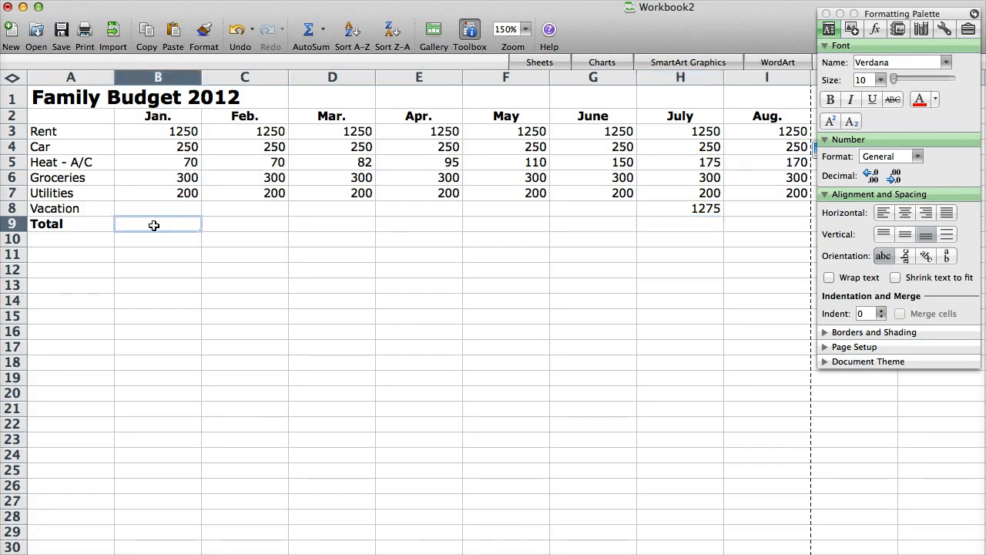
left_click(4, 223)
left_click(157, 78)
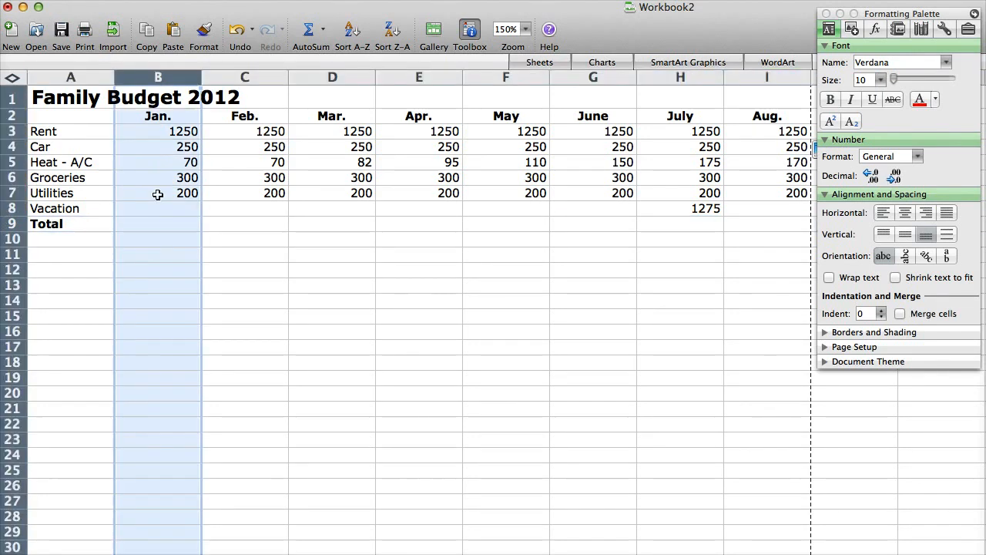
left_click(155, 224)
type("=")
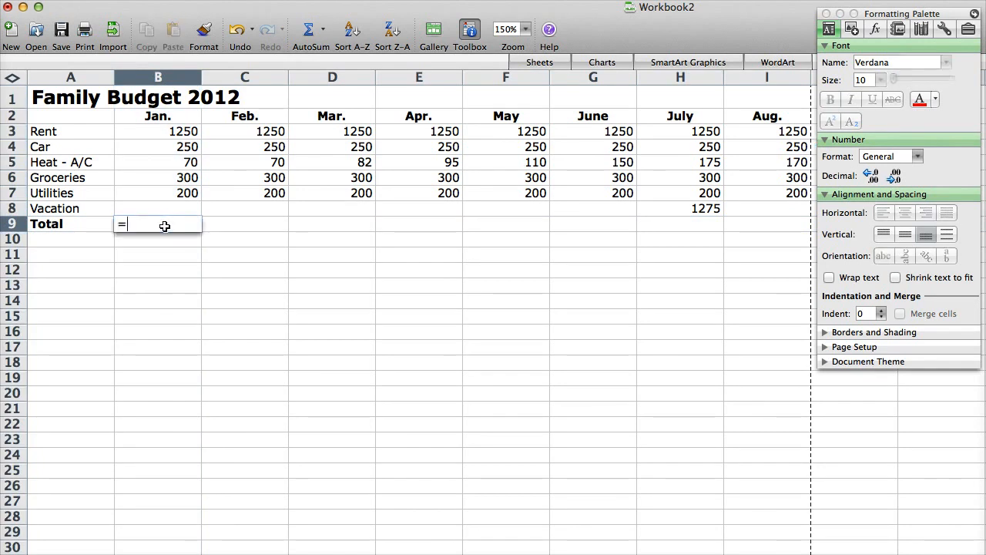
type("SUM(")
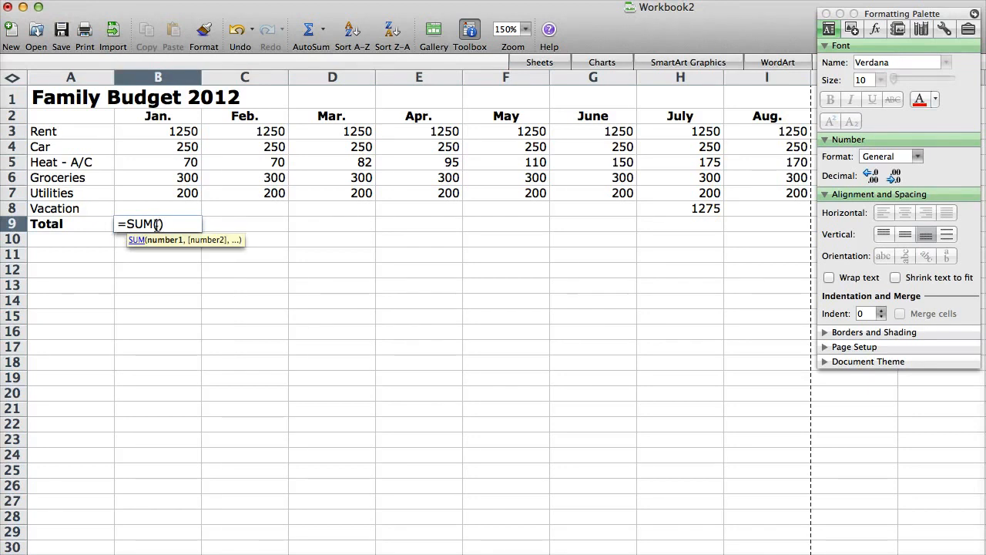
left_click_drag(174, 131, 169, 207)
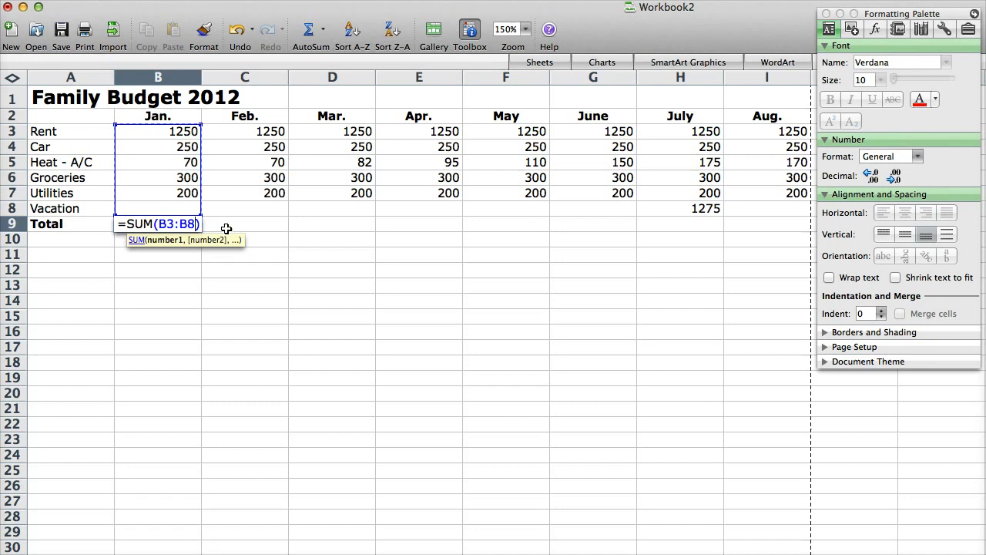
key("Return")
Fill the January total formula from B9 across the Total row through August
key("Up")
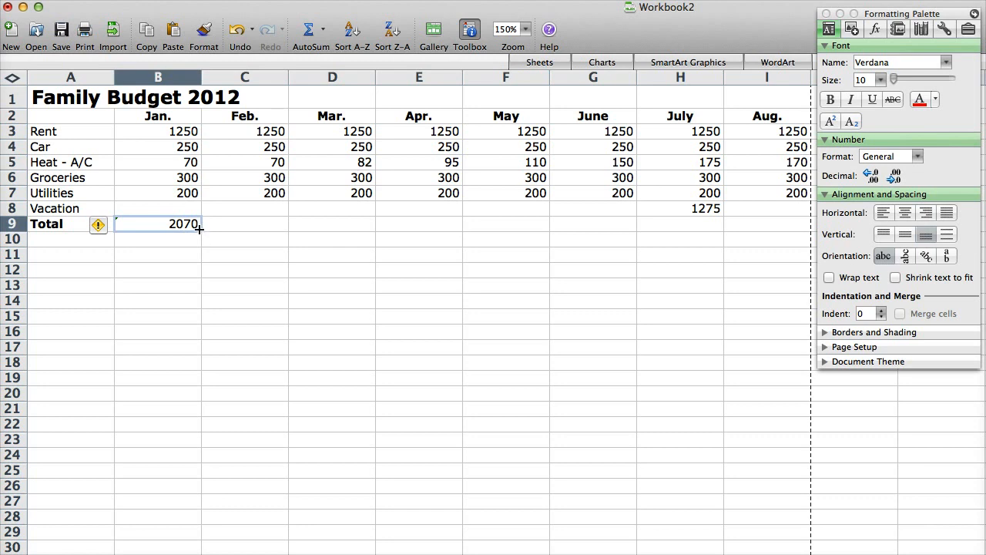
left_click_drag(254, 233, 786, 229)
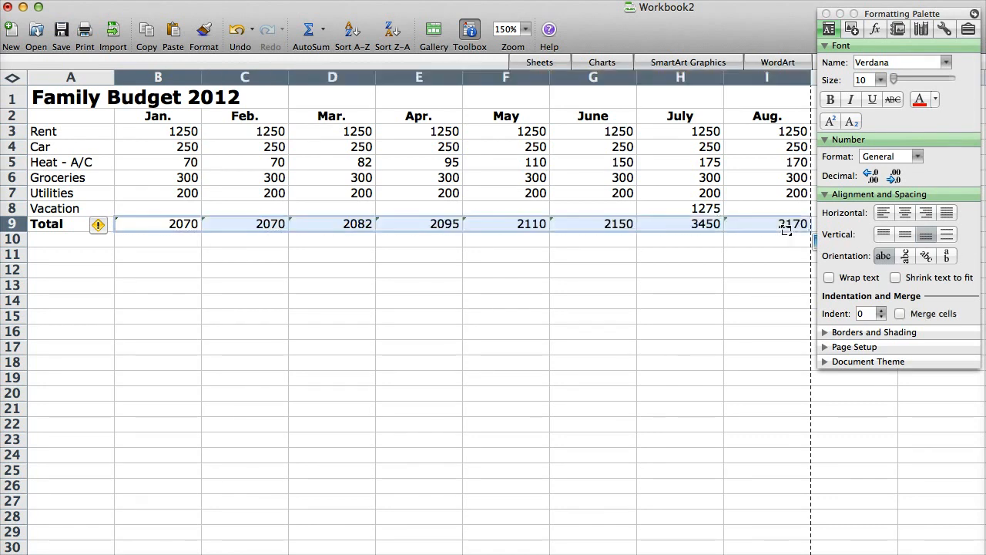
left_click(533, 273)
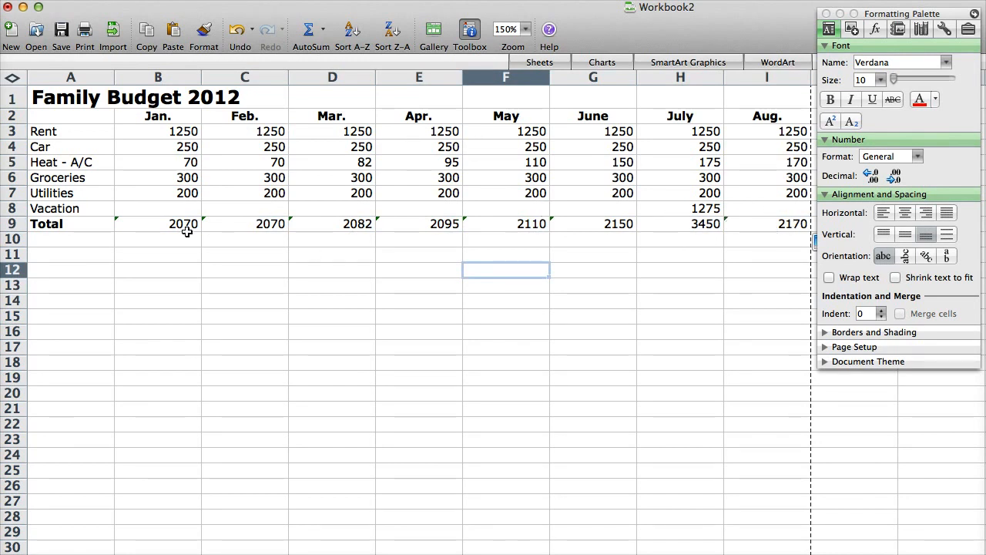
Make the whole Total row bold, from the label in A9 through August in I9
left_click_drag(74, 223, 760, 223)
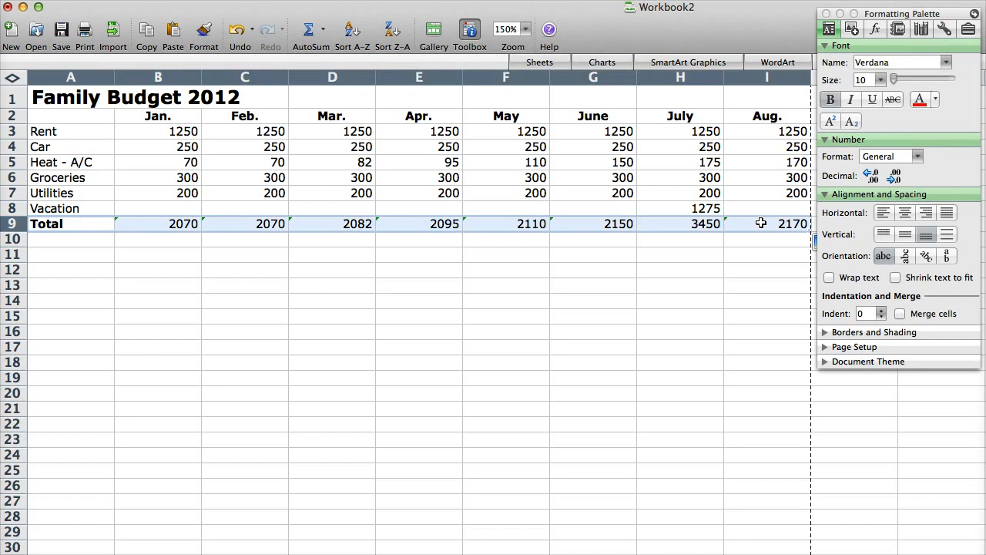
key("super+b")
key("super+b")
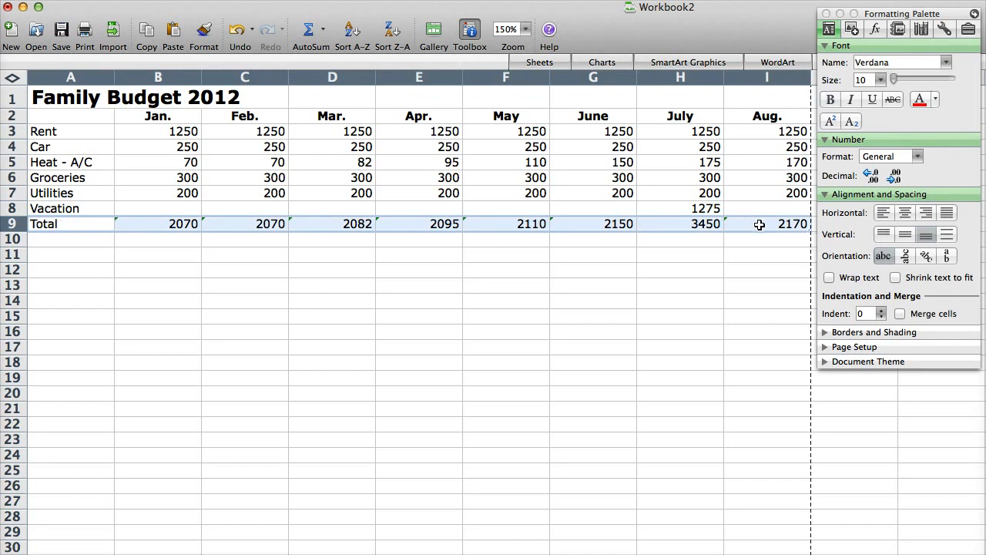
left_click(151, 256)
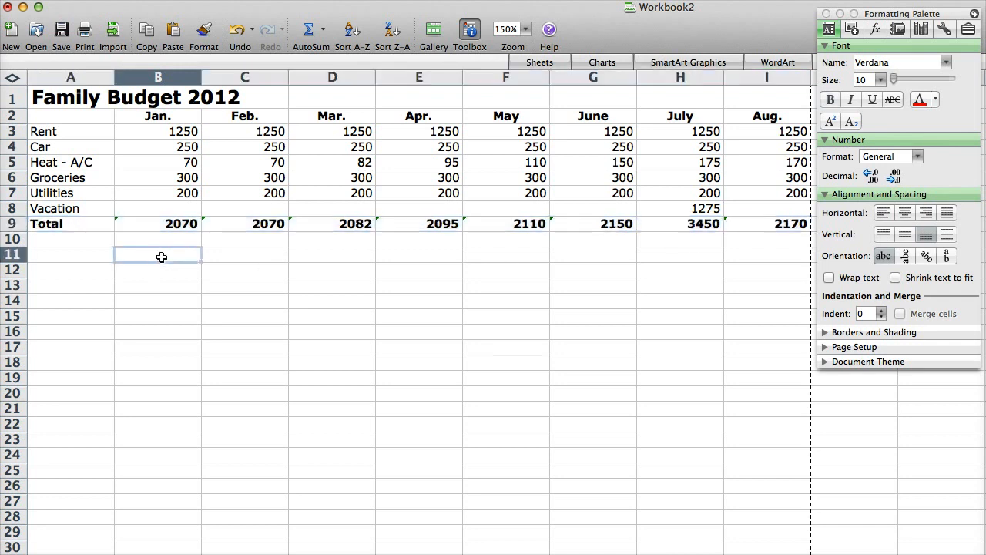
Enter the label "Grand total yr" in cell A11
left_click(87, 260)
type("Grand tot")
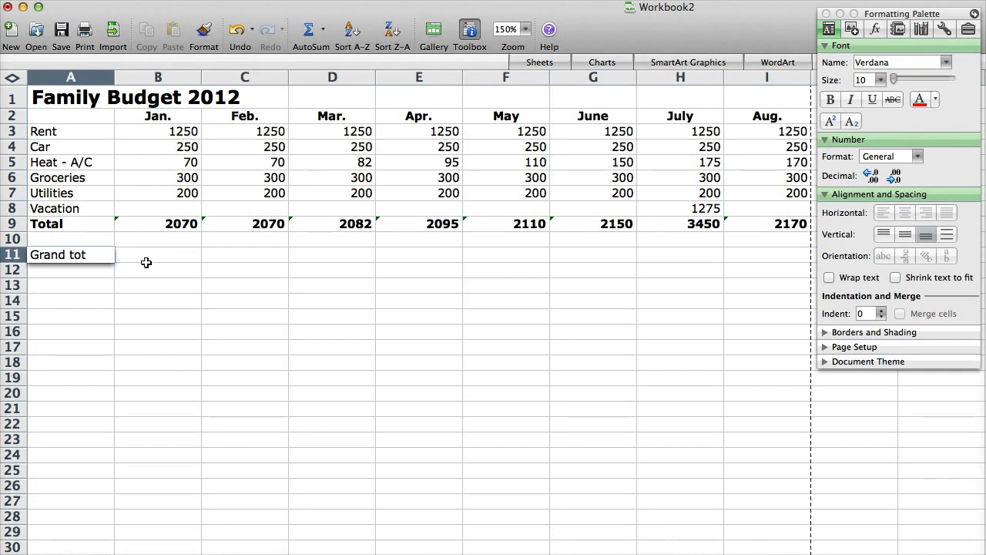
type("al yr")
key("Return")
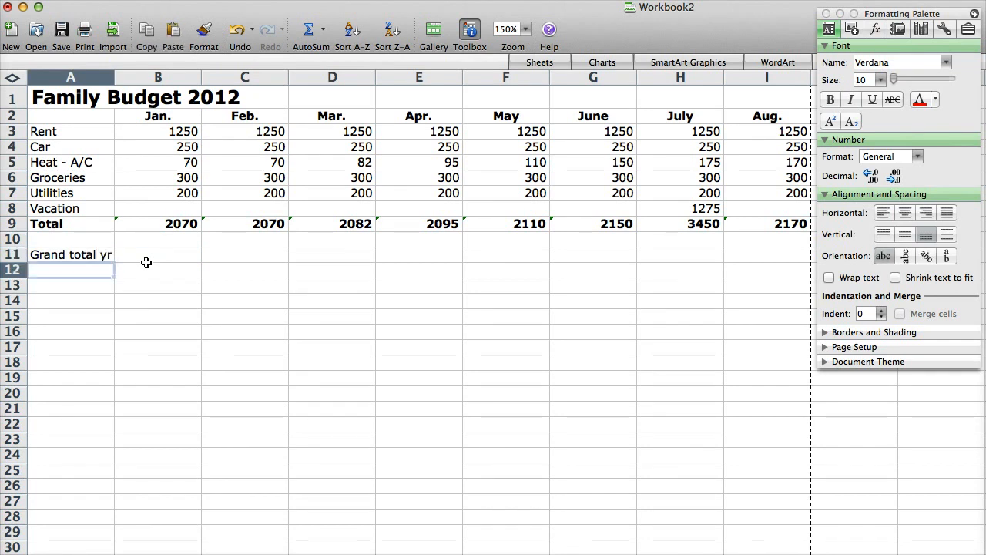
Enter the formula =SUM(B9:I9) in cell B11 to add up the monthly totals, and make the result bold
left_click(146, 260)
type("=")
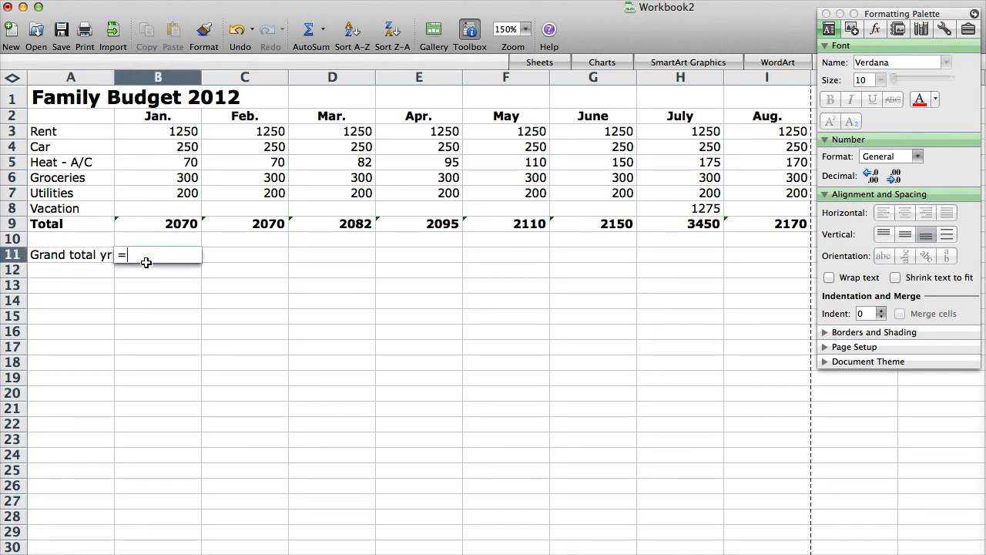
type("sum(")
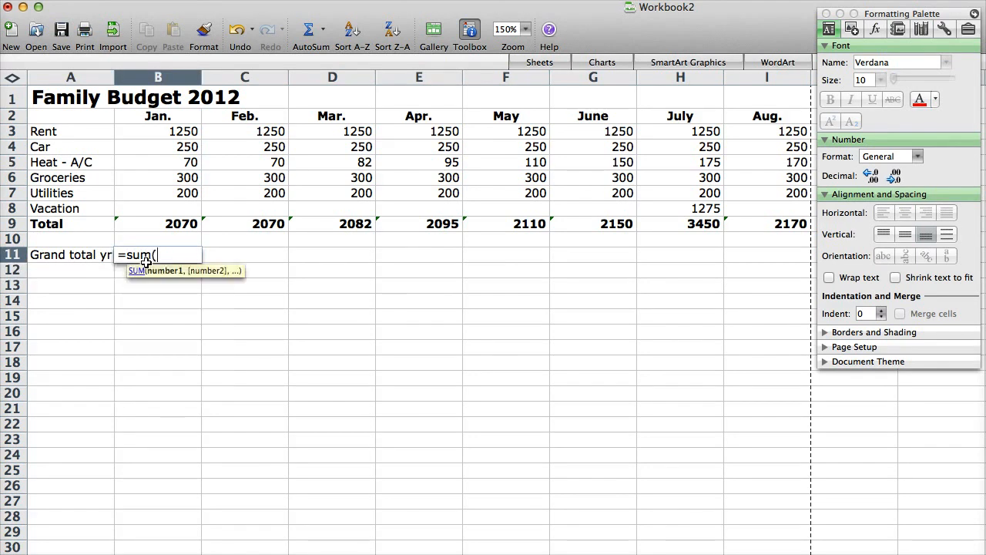
left_click(211, 259)
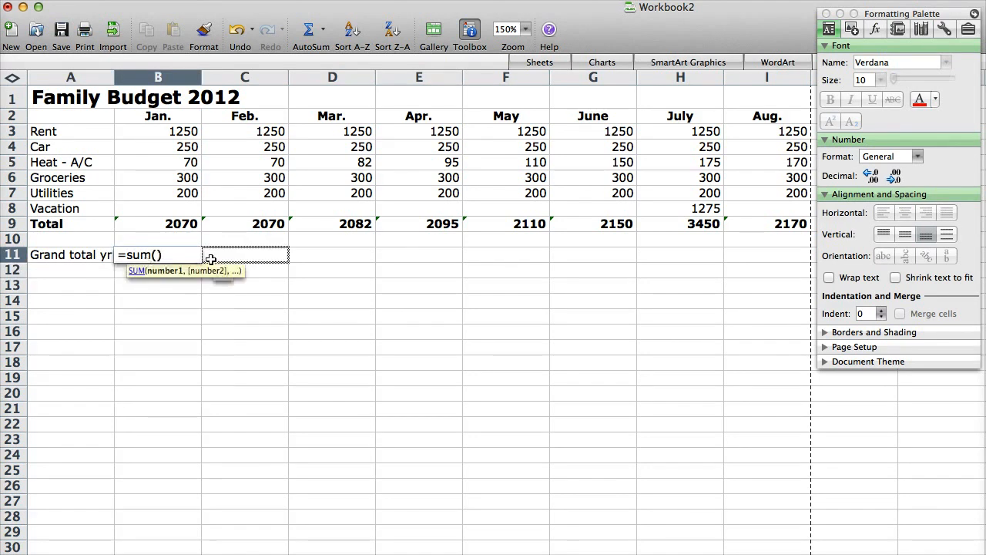
left_click(158, 254)
left_click(158, 222)
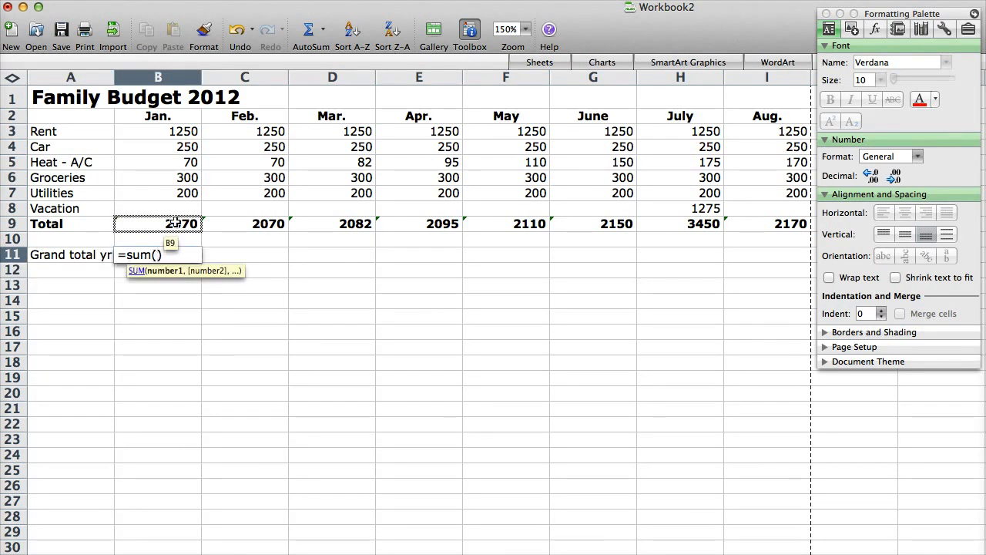
left_click_drag(158, 222, 762, 224)
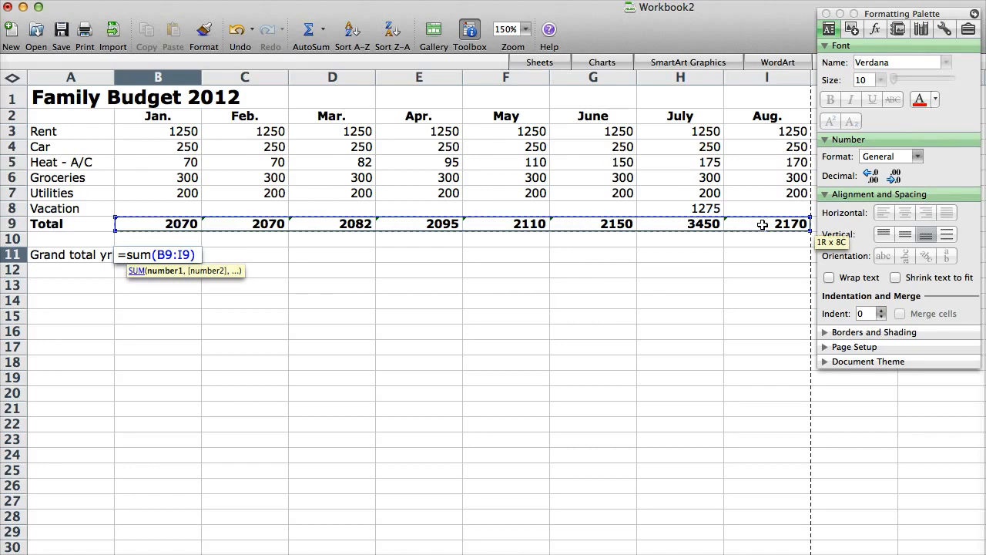
key("Return")
key("super+b")
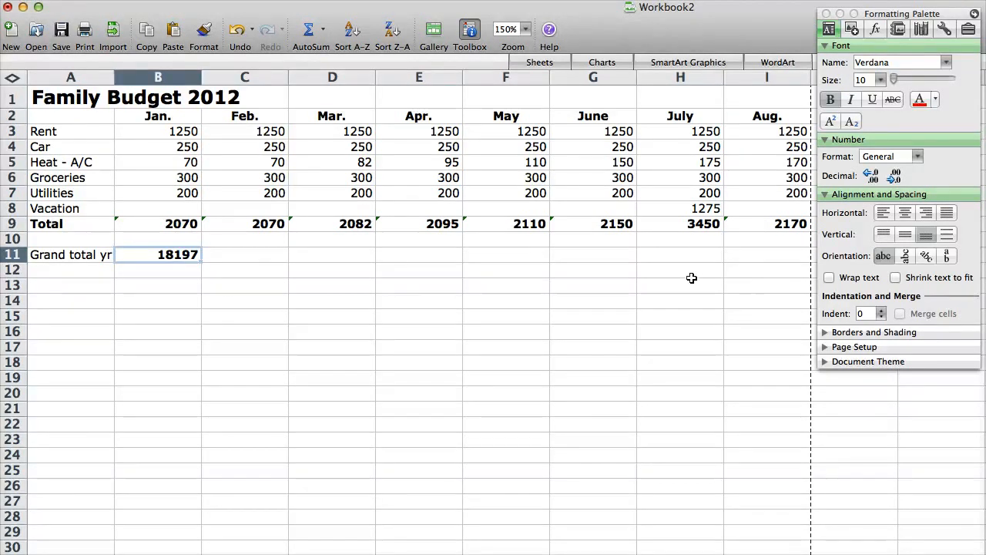
Format the cells B3:I11 as Currency with the $ symbol and two decimal places
left_click_drag(147, 128, 759, 256)
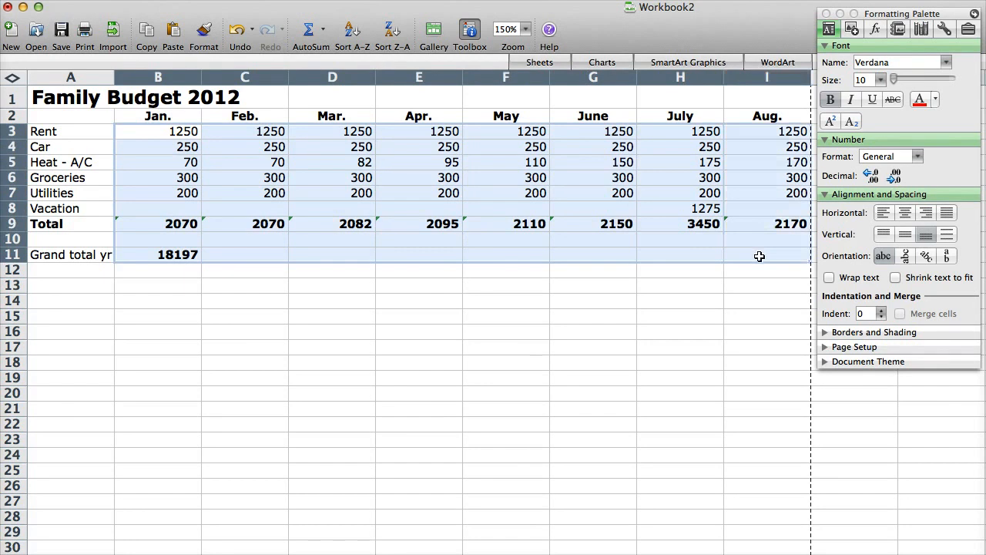
right_click(408, 192)
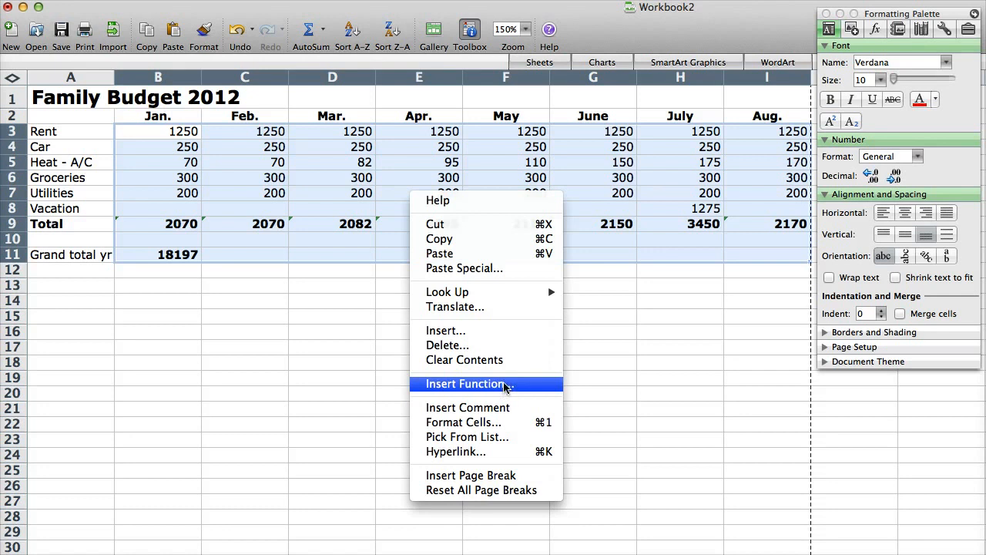
left_click(481, 421)
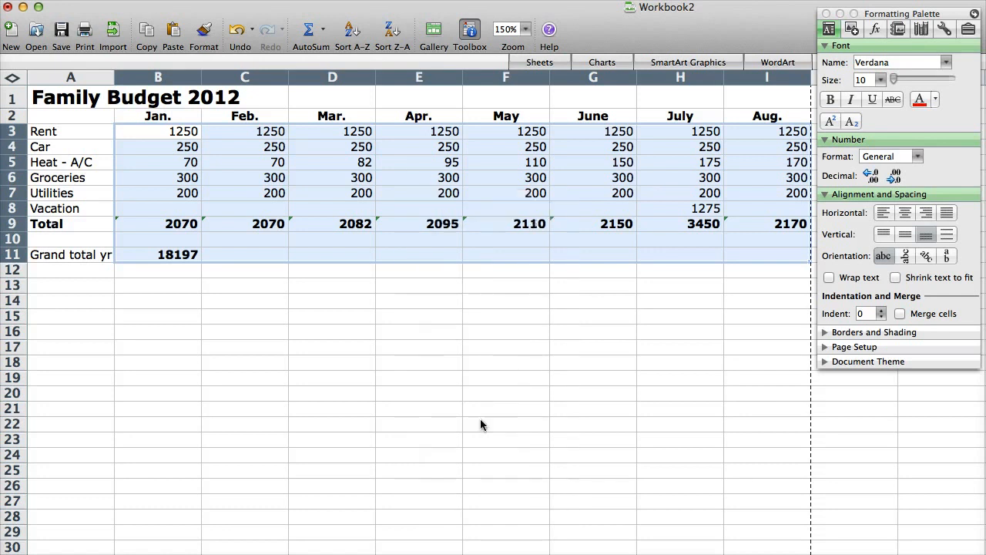
left_click_drag(426, 220, 437, 87)
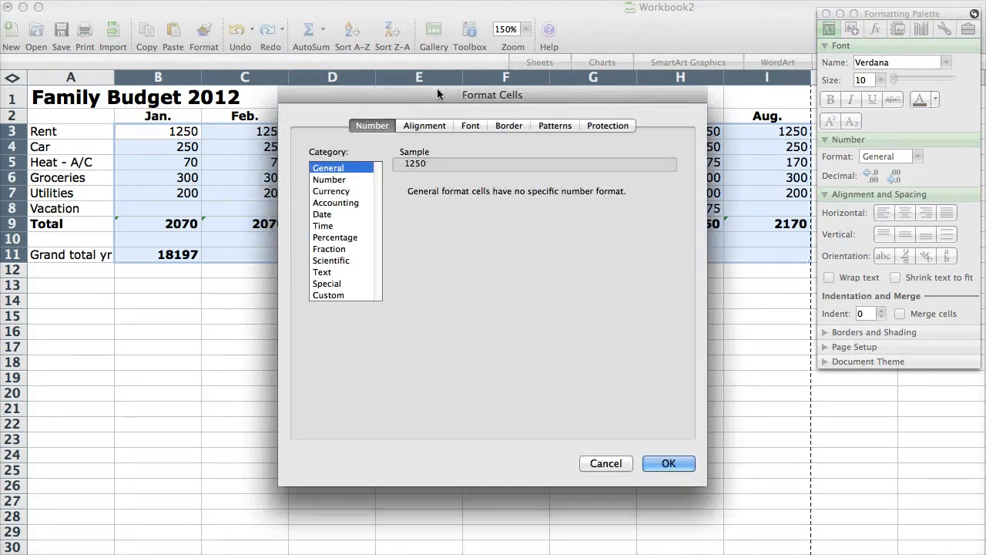
left_click_drag(369, 87, 474, 255)
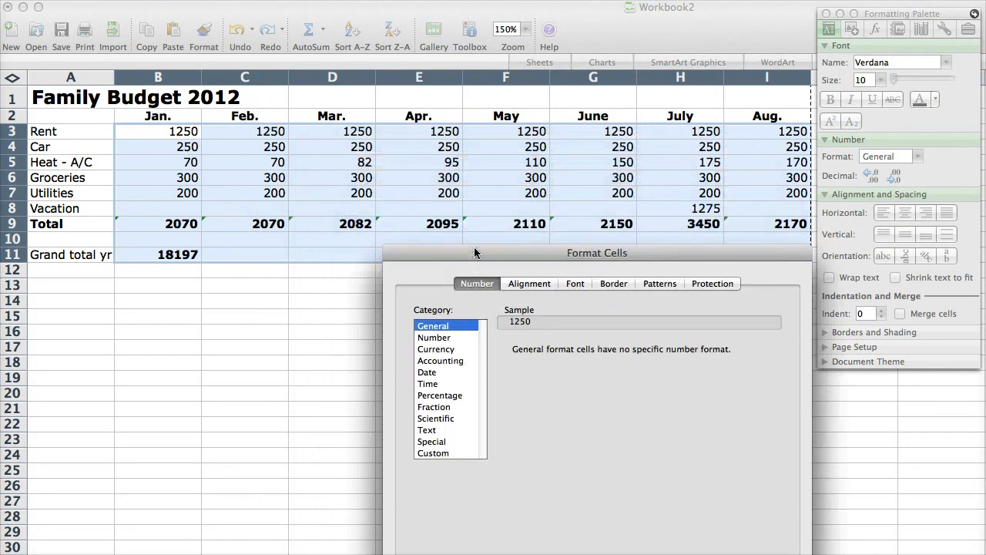
left_click(436, 349)
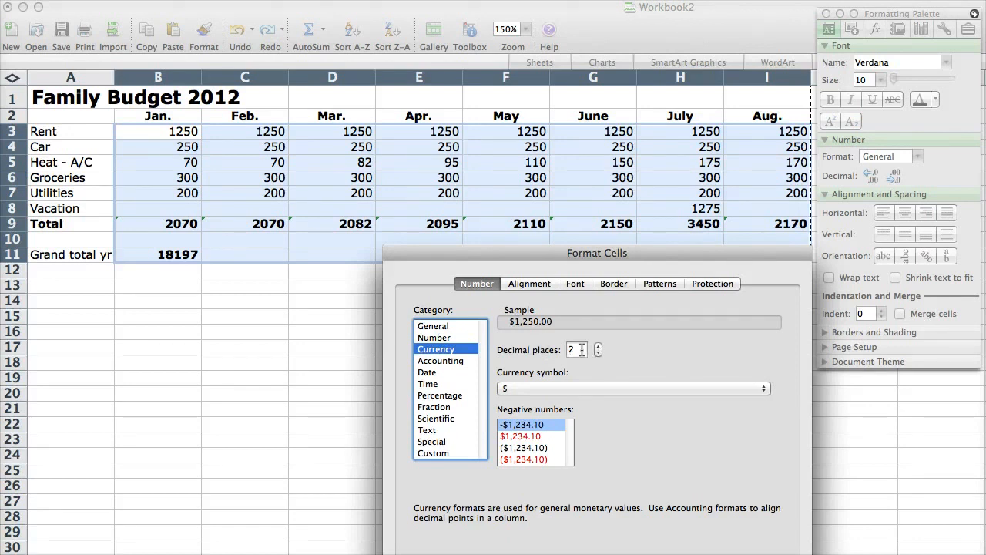
key("Return")
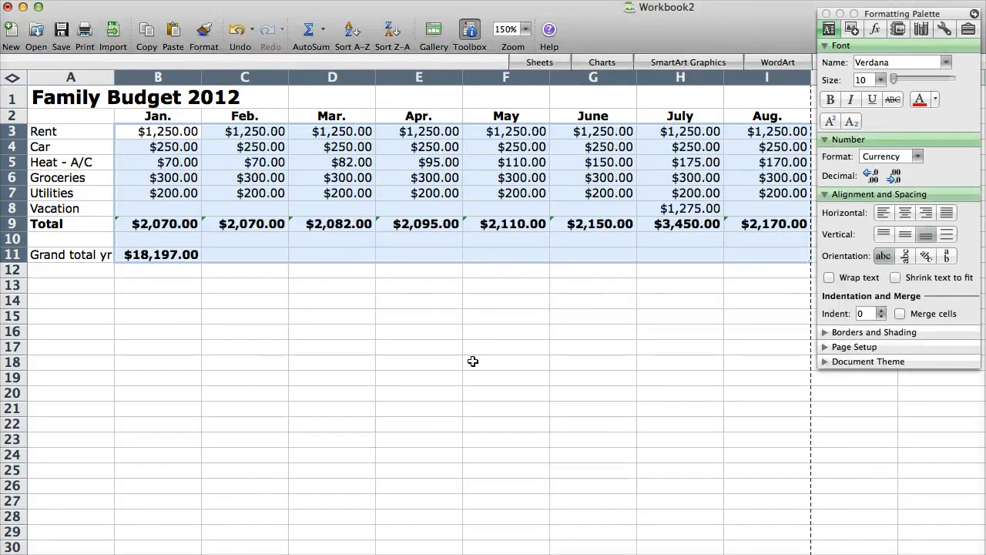
left_click(406, 334)
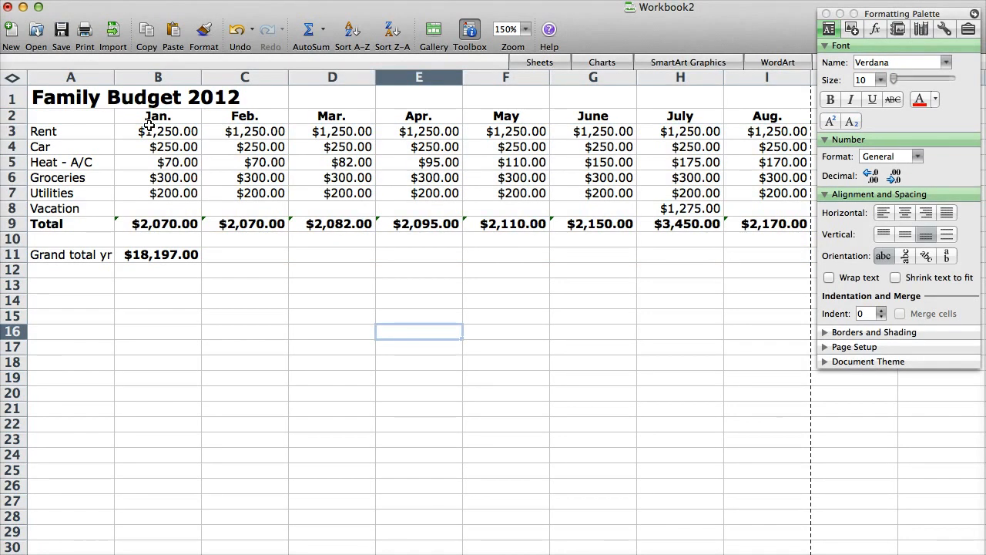
Reduce the amounts in B3:I9 to zero decimal places so they show whole dollars
left_click_drag(154, 132, 758, 225)
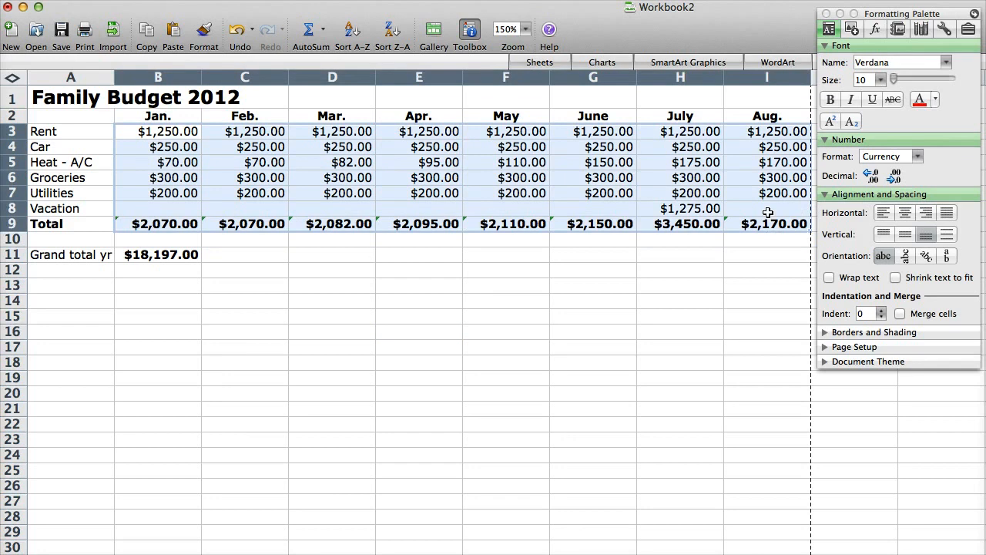
left_click(895, 182)
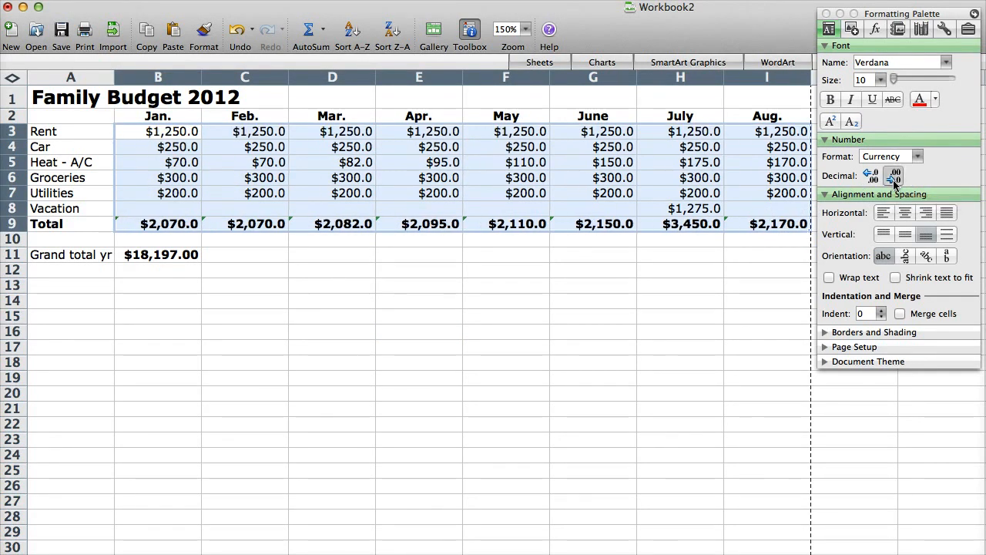
left_click(893, 179)
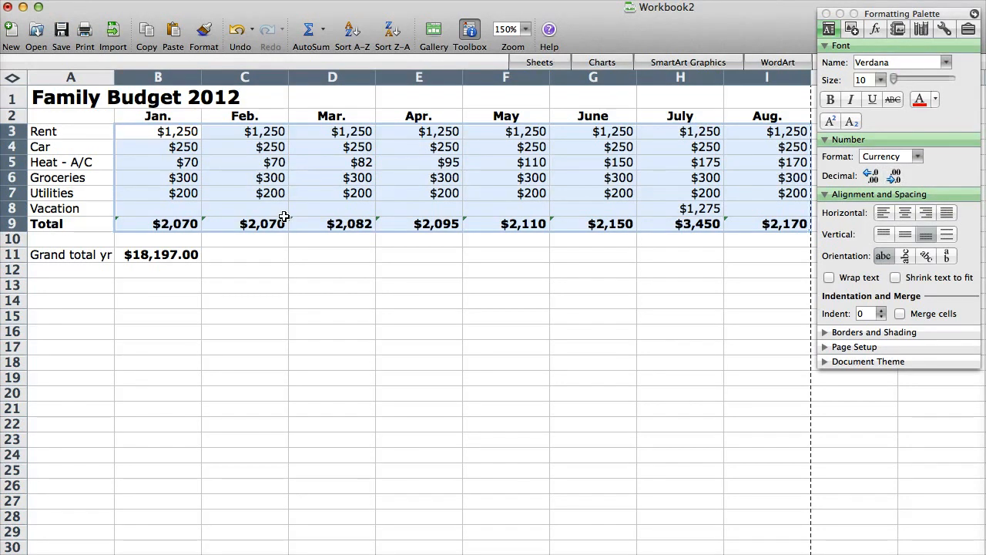
left_click(352, 278)
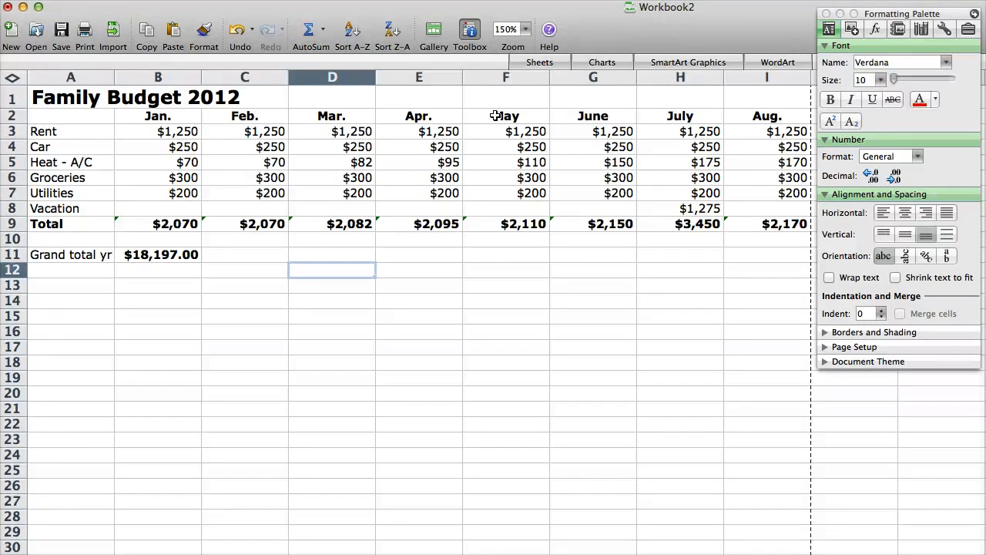
Check the monthly totals in the Total row one by one, from January through May
left_click(174, 223)
left_click(231, 223)
left_click(347, 223)
left_click(388, 223)
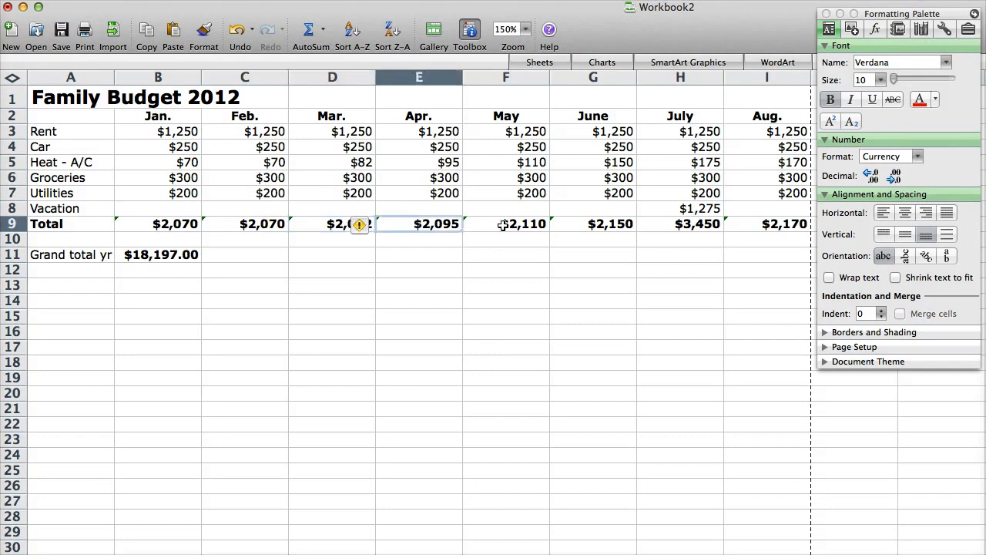
left_click(505, 224)
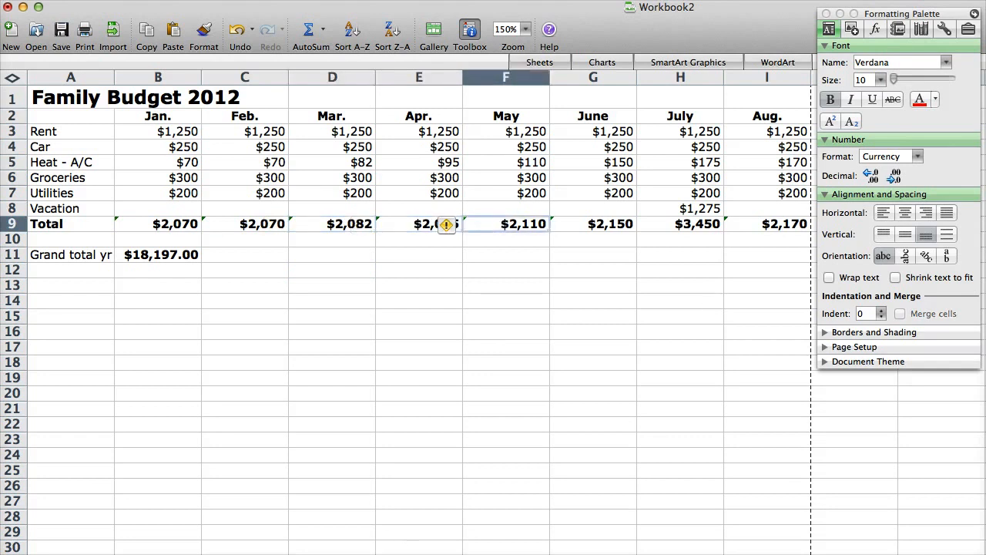